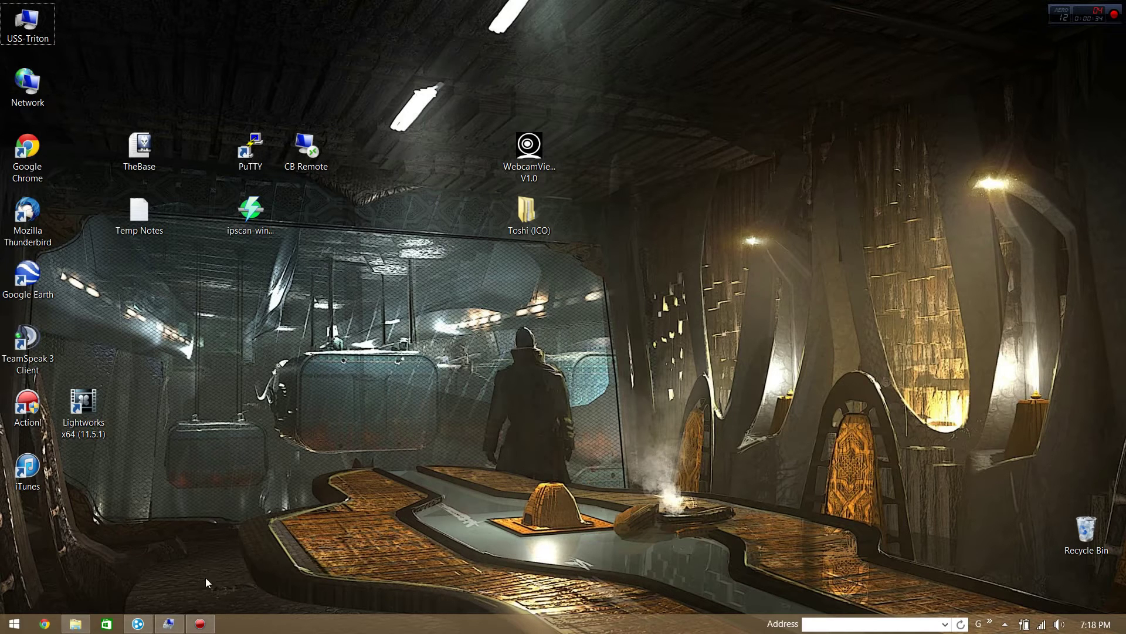
- Restore the Computer Management window showing Disk 0's 18.36 GB and 4.00 GB partitions
click(169, 623)
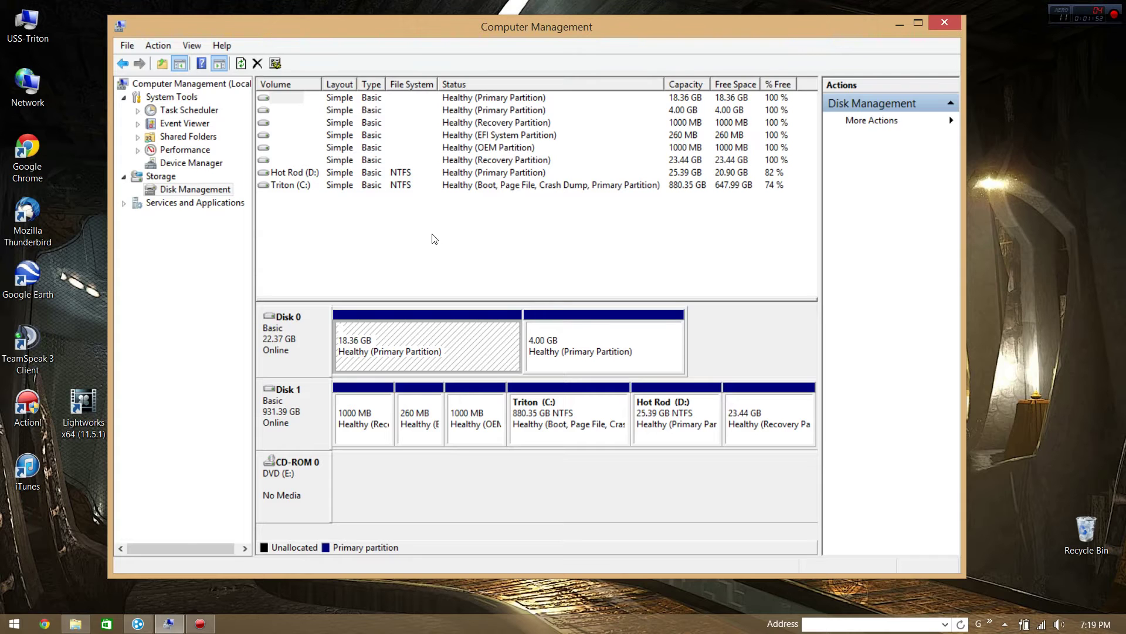
- Delete Disk 0's 18.36 GB and 4.00 GB partitions, leaving 22.37 GB unallocated
right_click(402, 330)
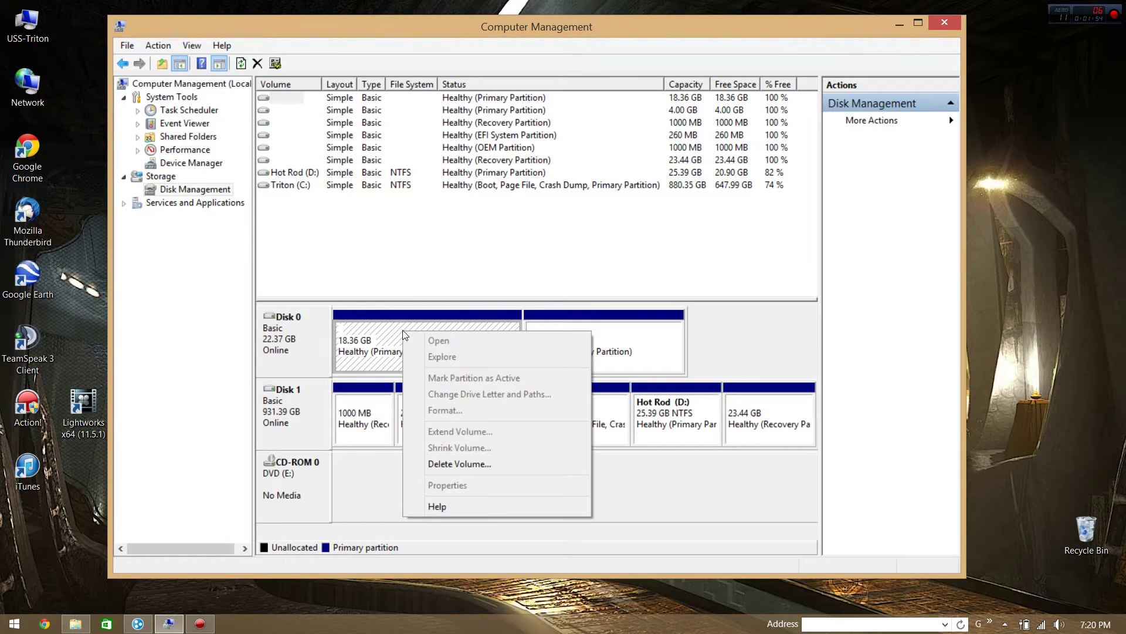
click(465, 464)
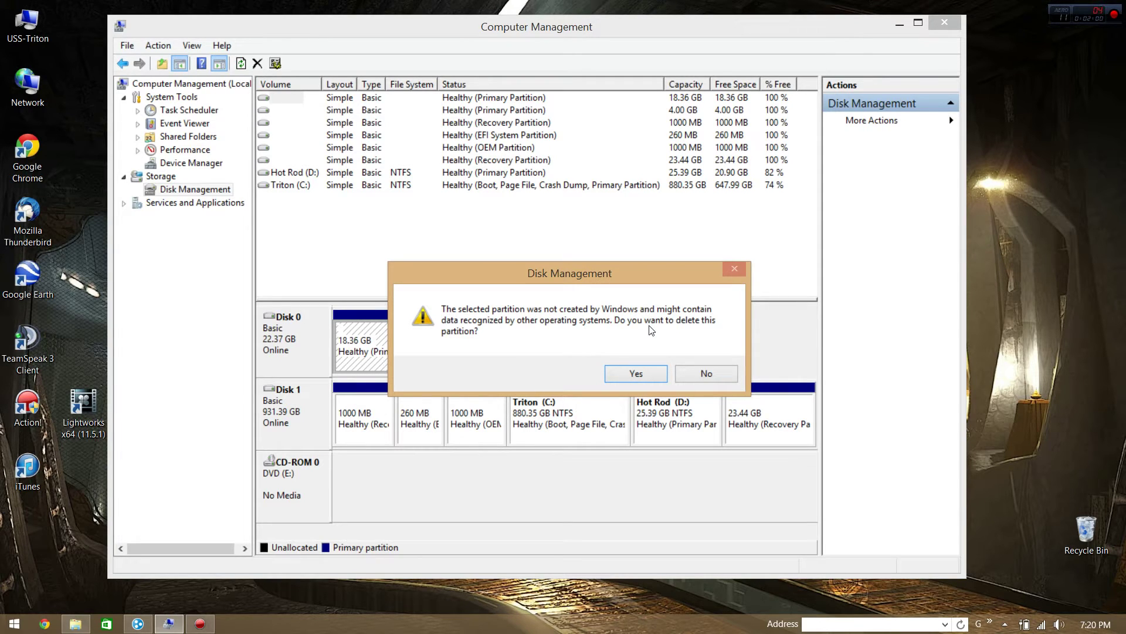
click(627, 377)
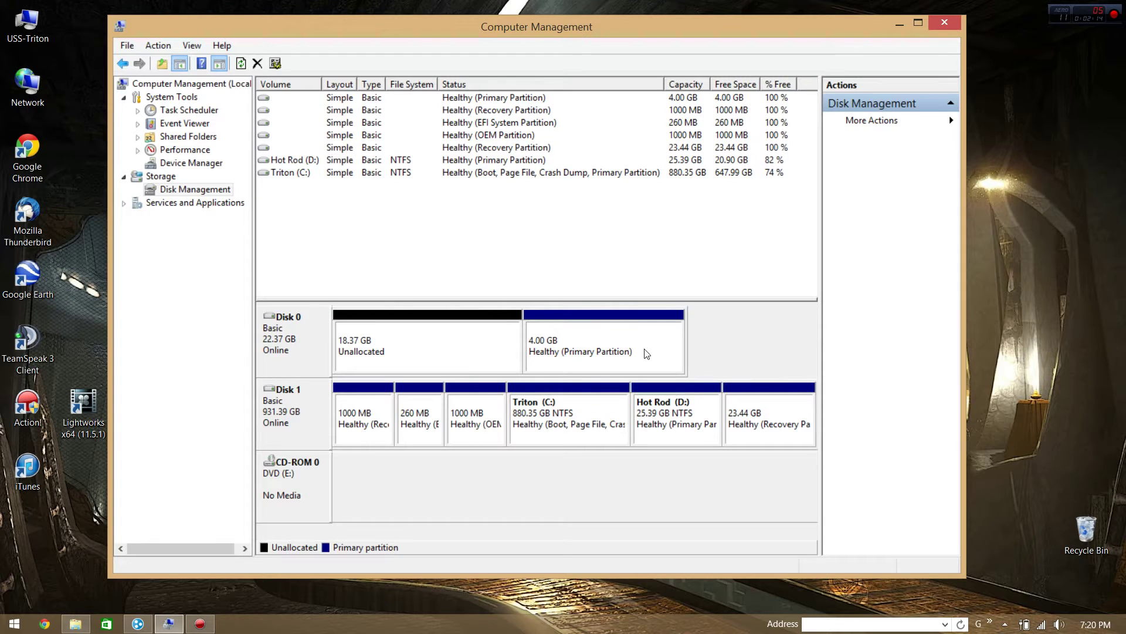
right_click(562, 347)
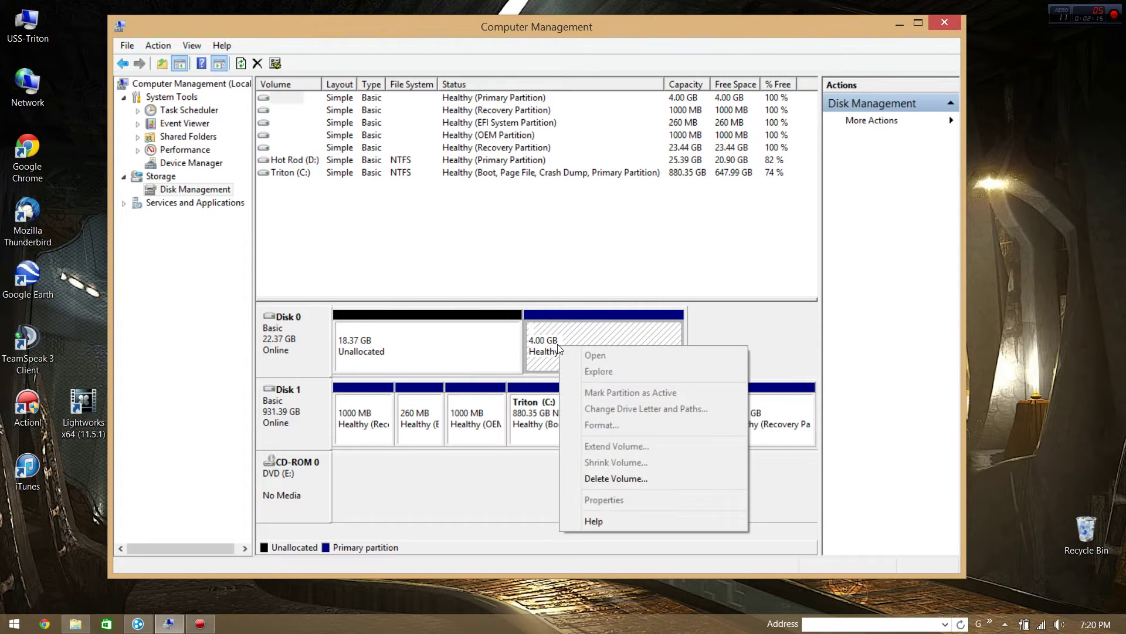
click(623, 478)
click(629, 375)
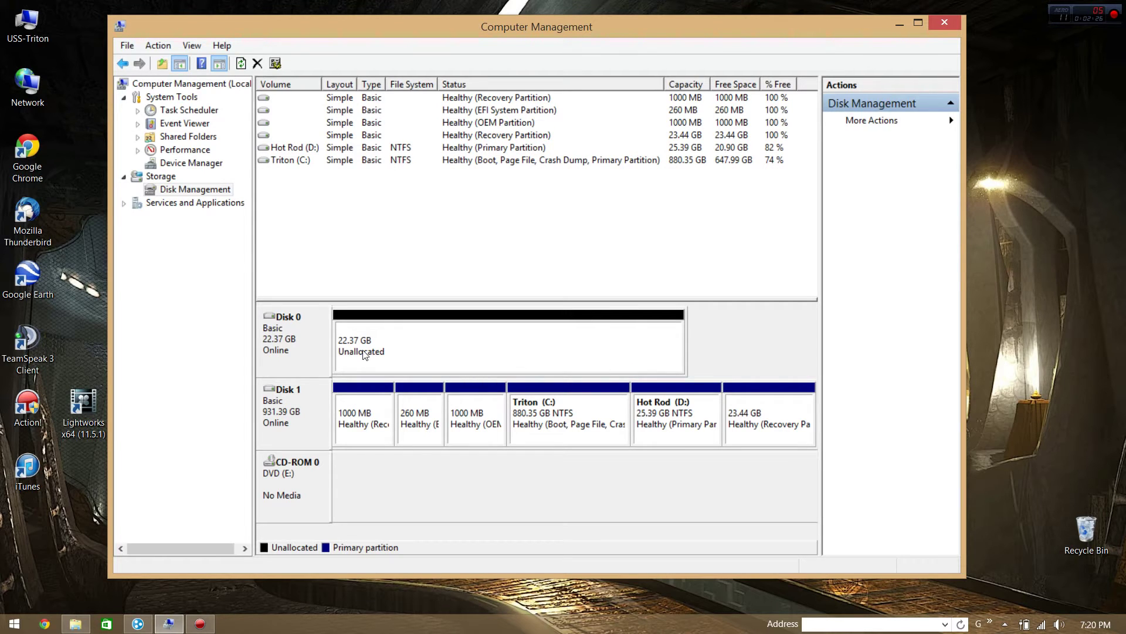
click(400, 356)
- Start a new simple volume on the free space using all 22901 MB with drive letter S
right_click(398, 340)
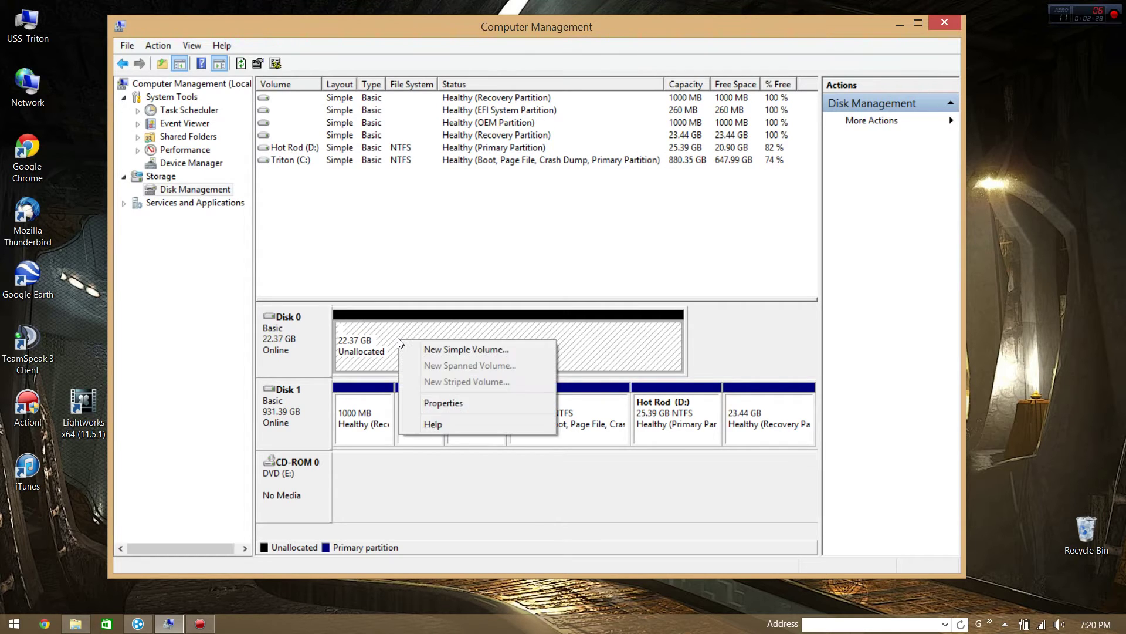
click(454, 353)
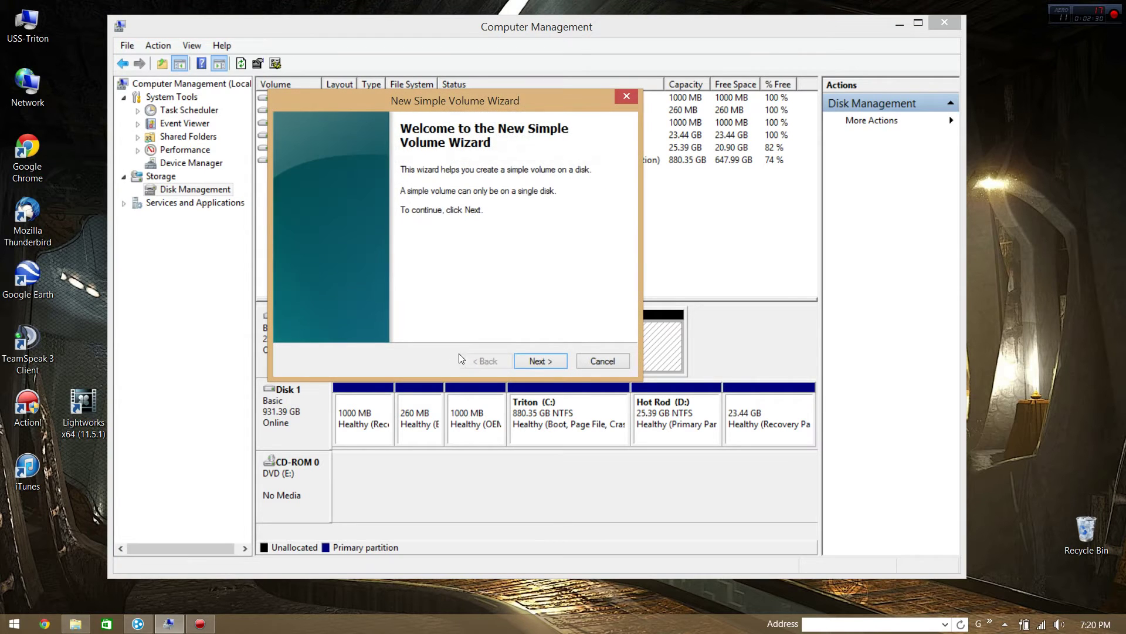
click(529, 363)
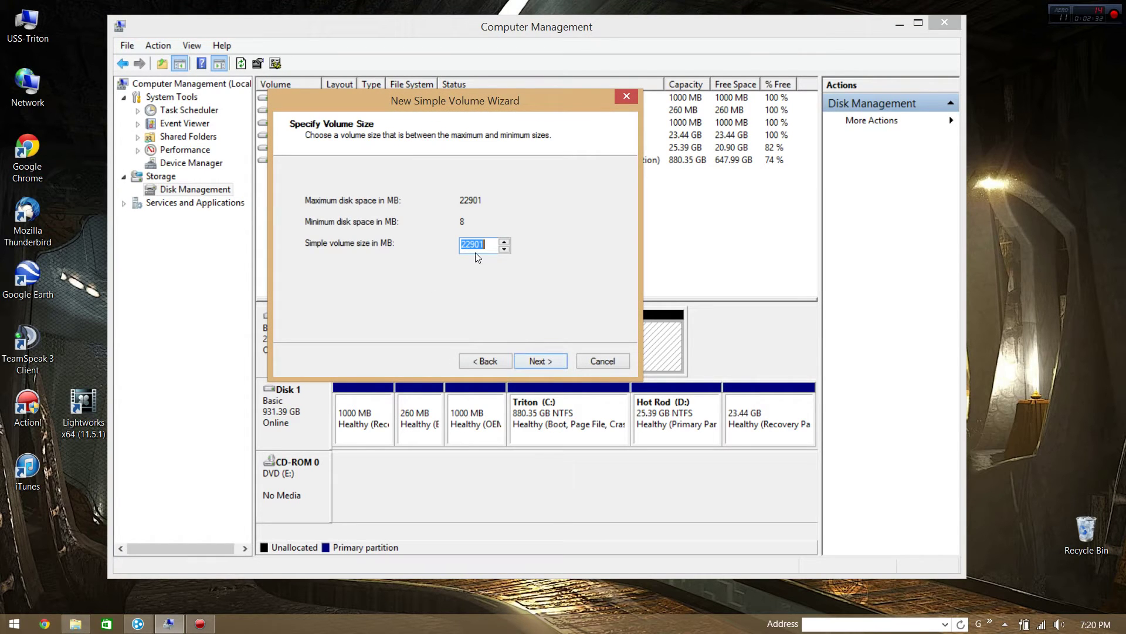
click(542, 363)
click(525, 205)
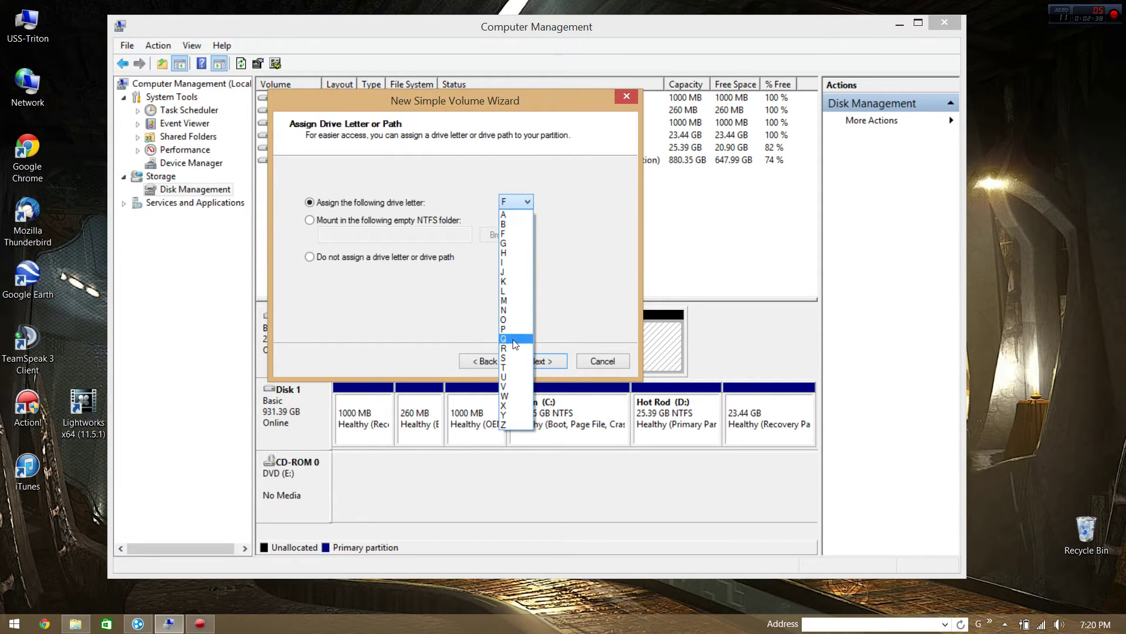
click(506, 358)
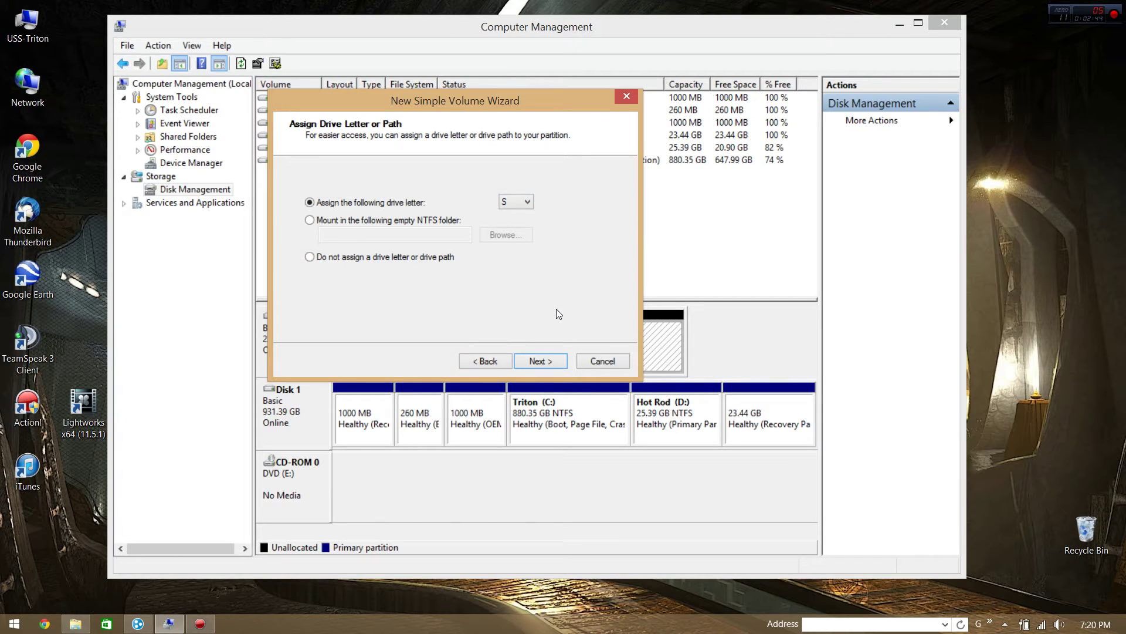
click(541, 361)
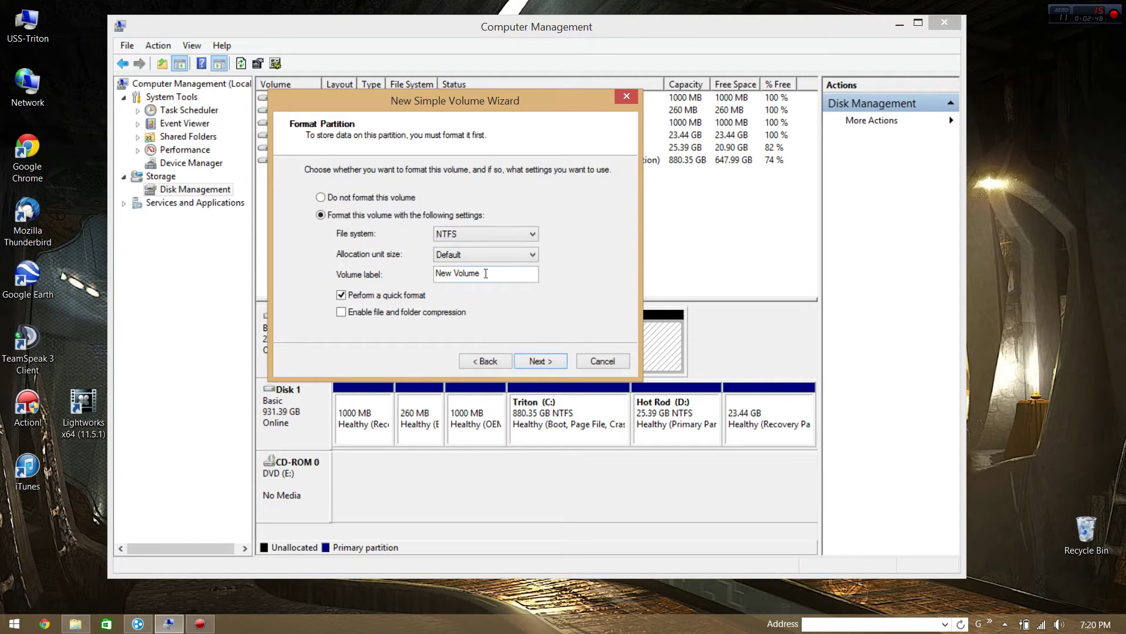
- Label the NTFS volume 'Star Citizen and BEYOND' and finish the wizard to create it
drag(486, 274, 401, 275)
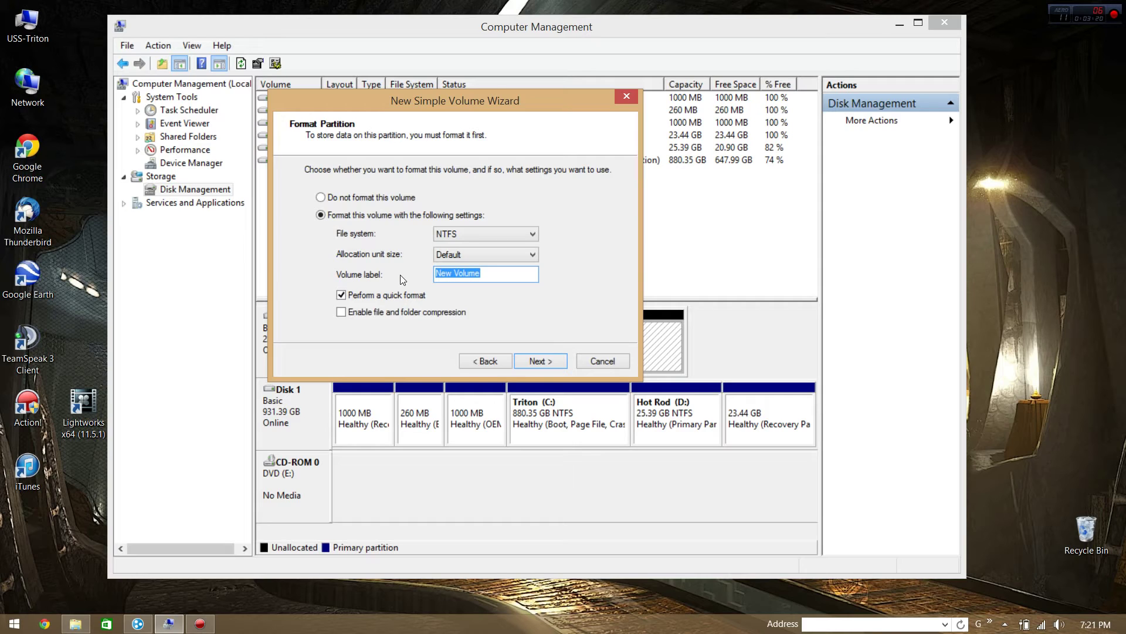
text(Star)
text( Citizen B)
text(eta)
key(BackSpace)
key(BackSpace)
key(BackSpace)
key(BackSpace)
key(BackSpace)
text(and BEYOND)
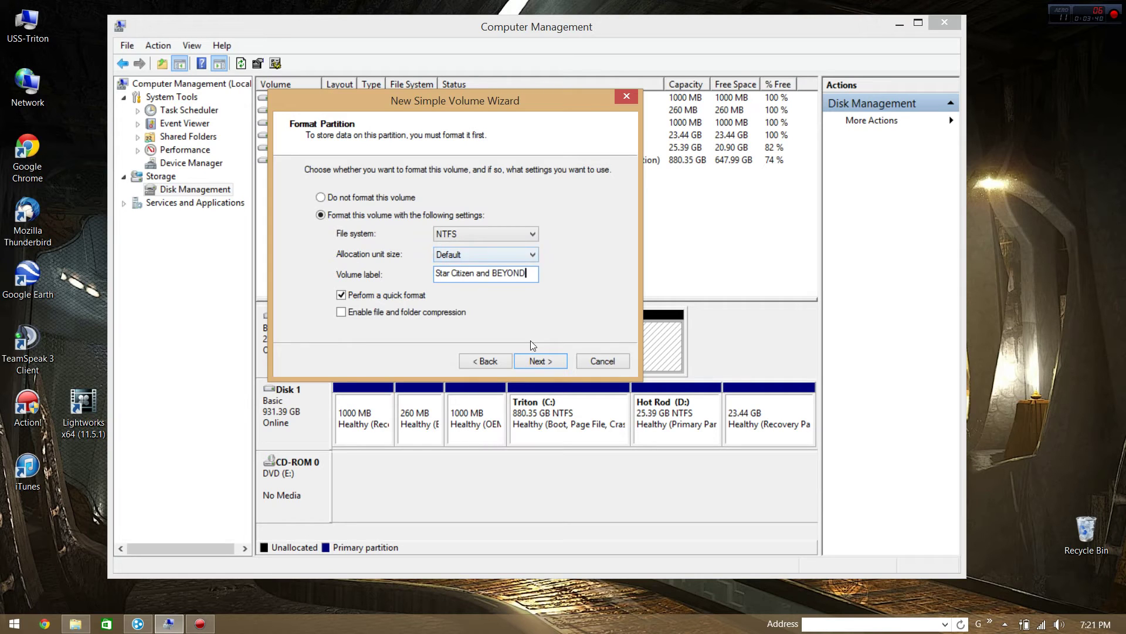
click(538, 359)
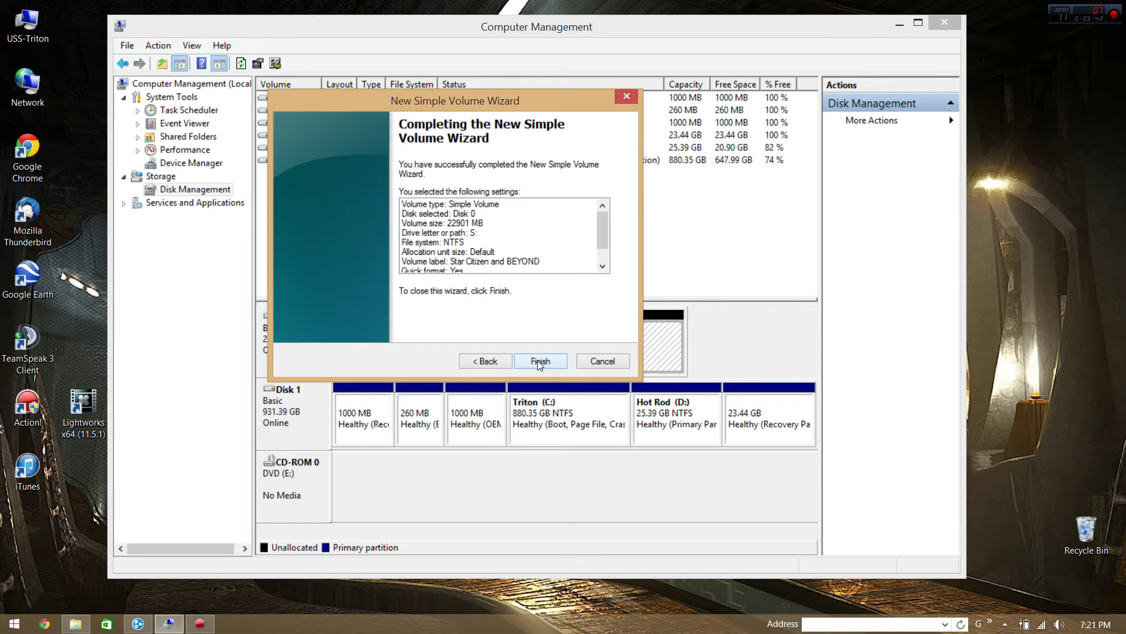
click(539, 362)
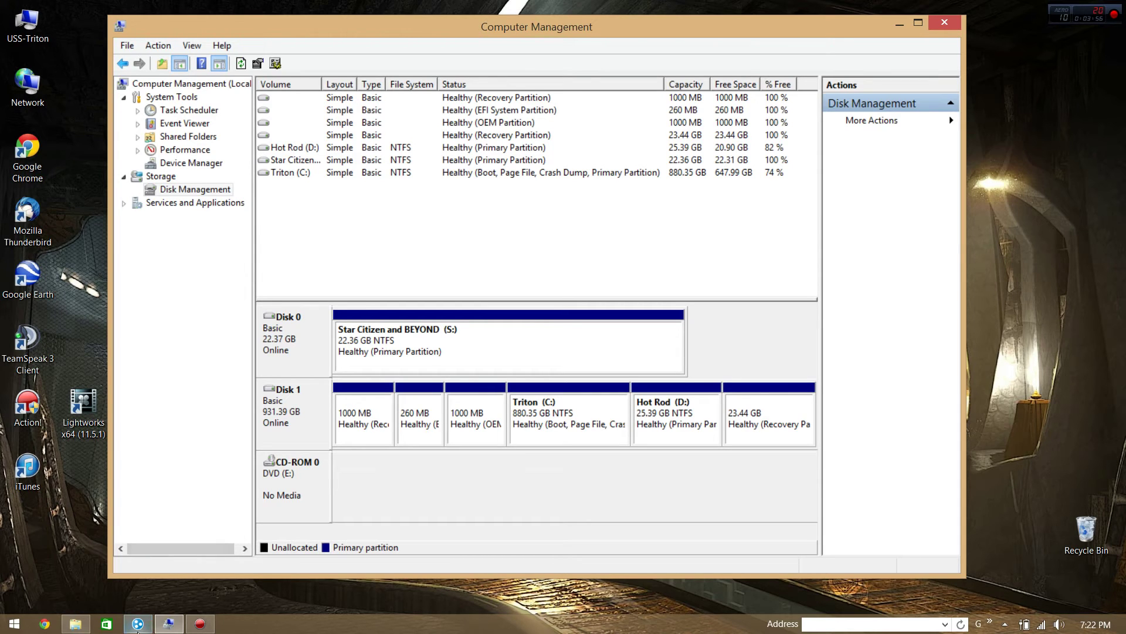
- Open File Explorer on the USS-Triton overview listing drives C, D, E and S
click(77, 624)
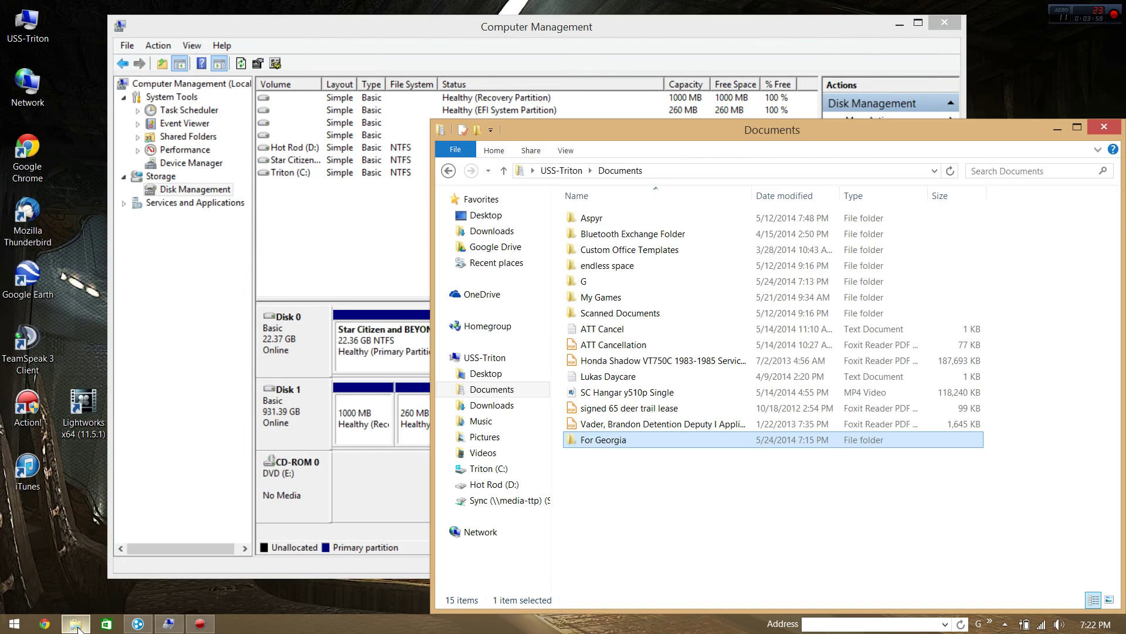
click(557, 171)
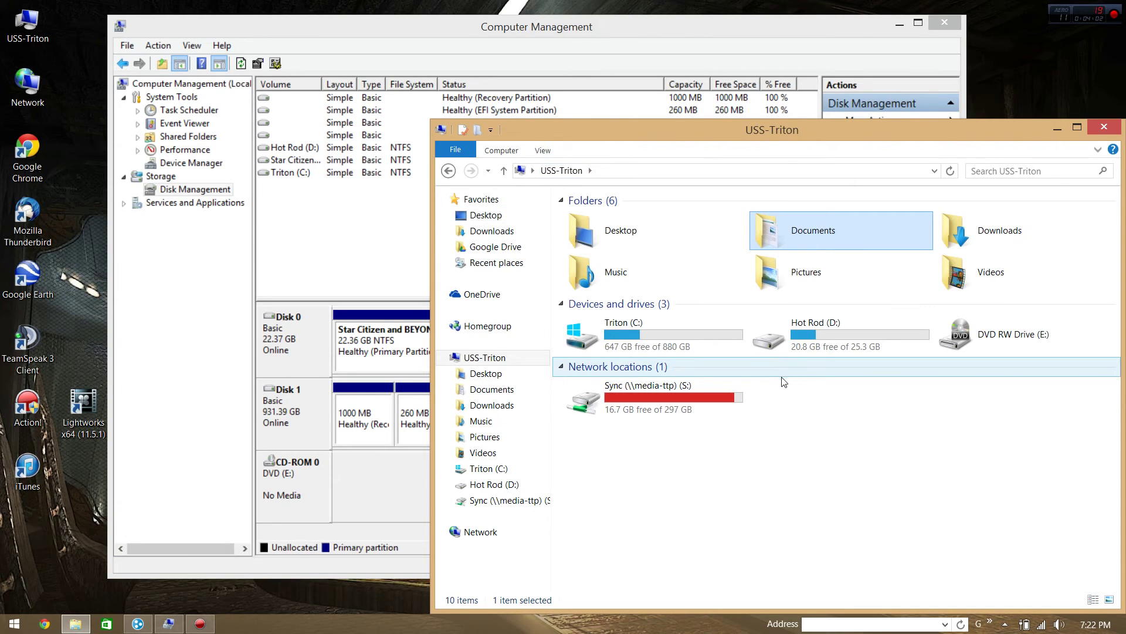
click(688, 504)
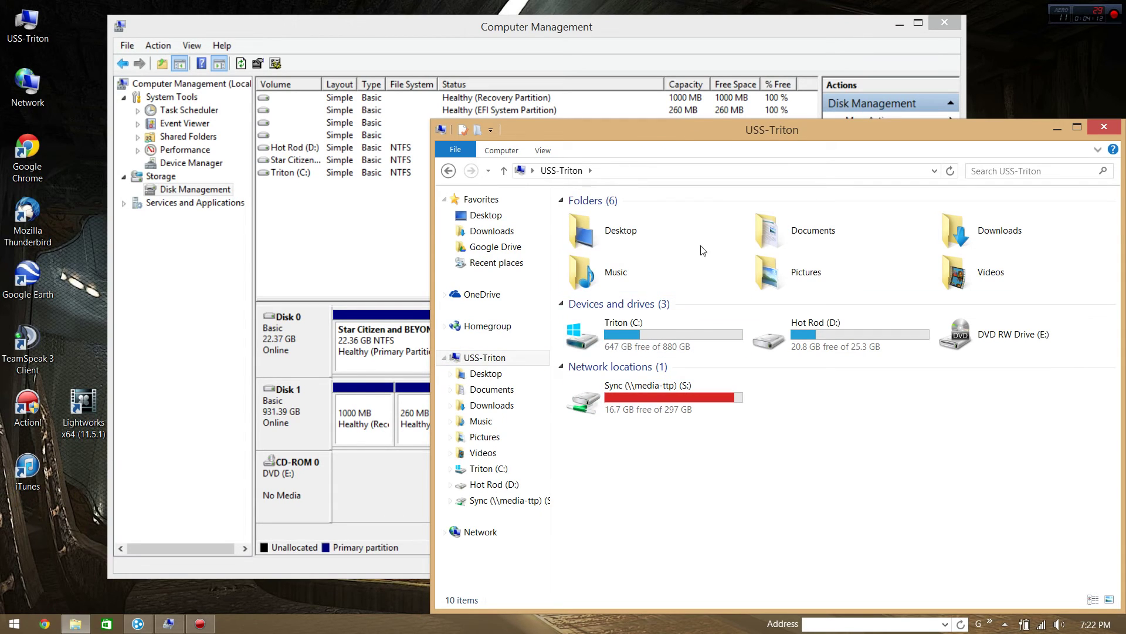
click(651, 171)
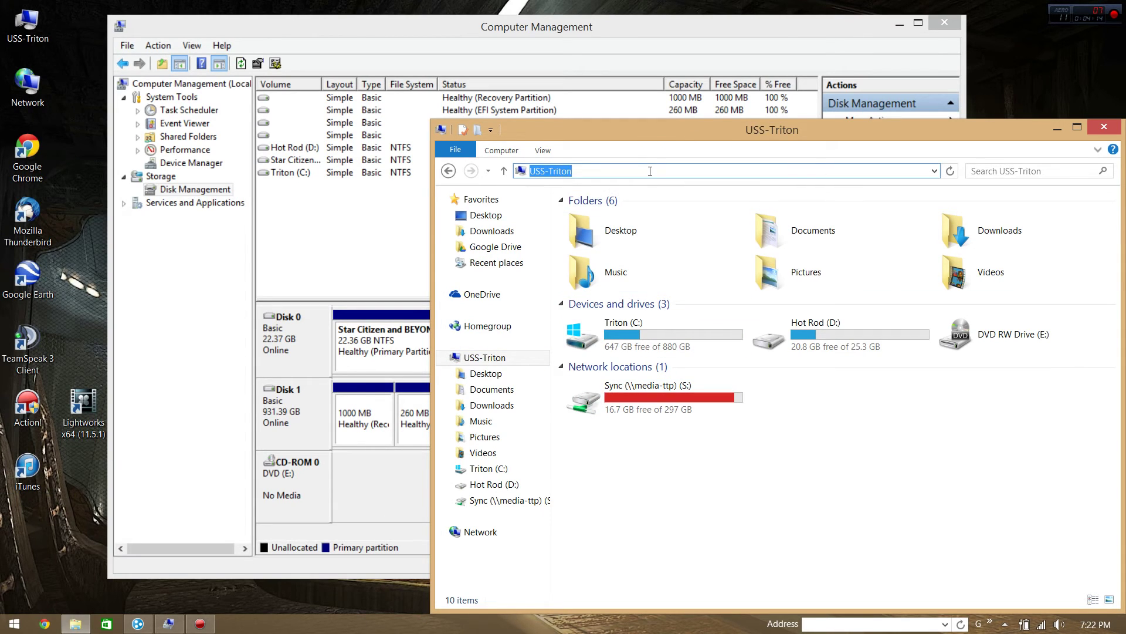
key(Escape)
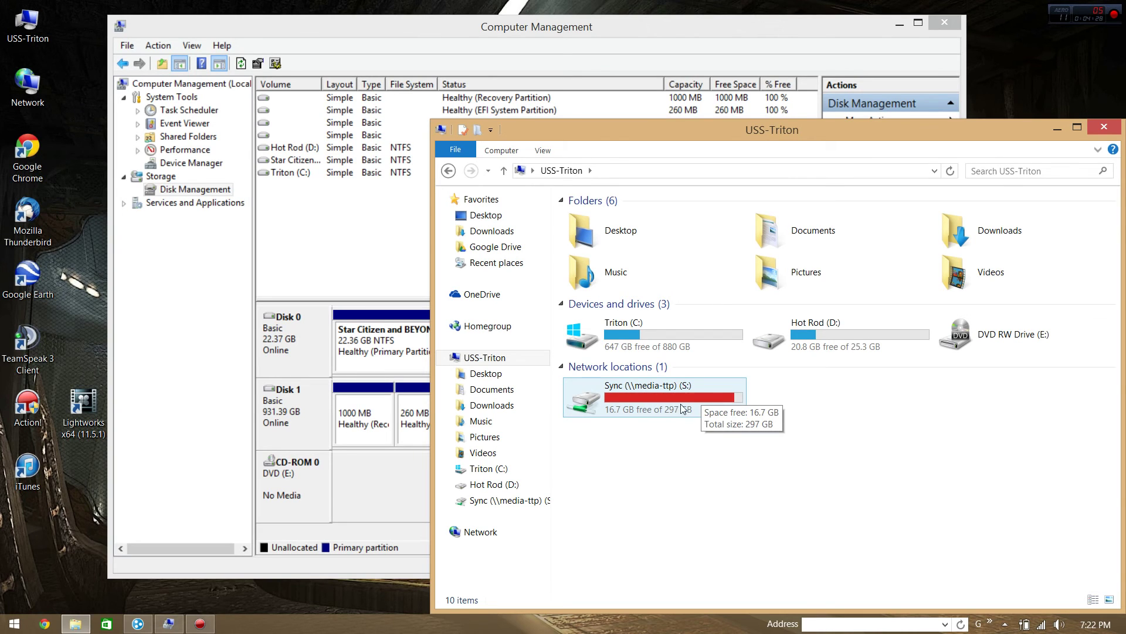
- Change the Star Citizen and BEYOND volume's drive letter from S to B, accepting the warning
click(365, 264)
right_click(426, 344)
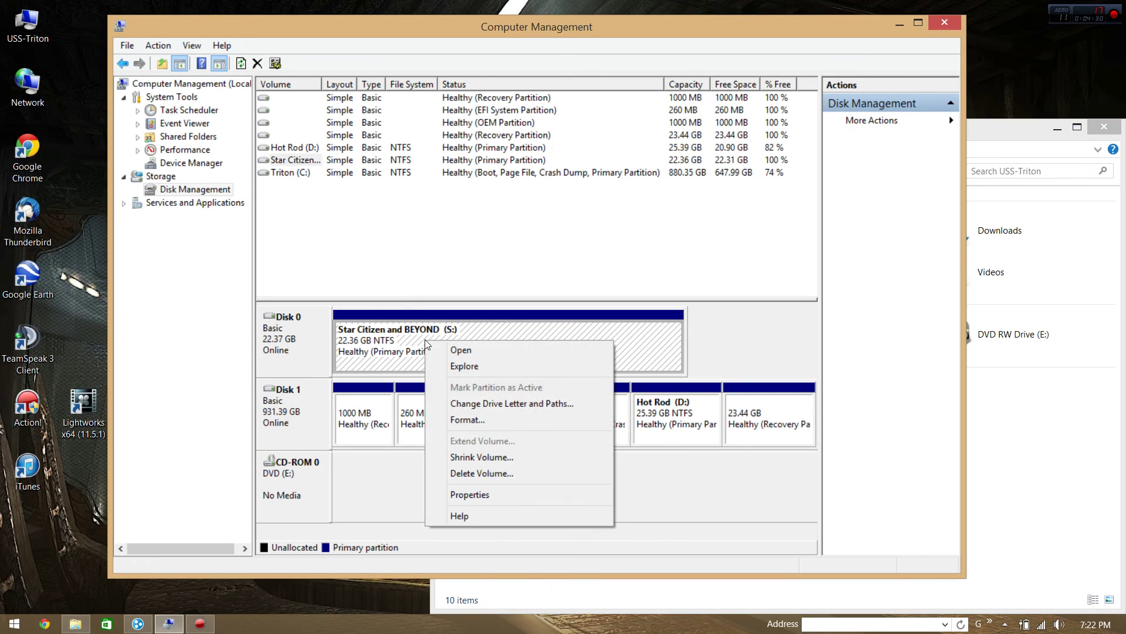
click(495, 407)
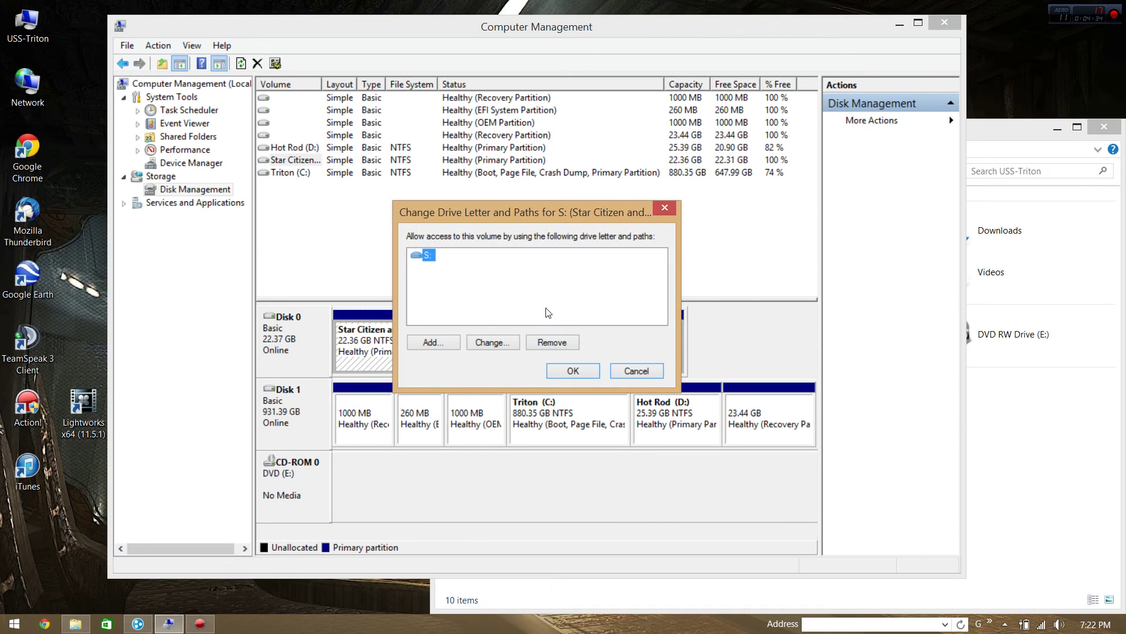
click(504, 342)
click(644, 279)
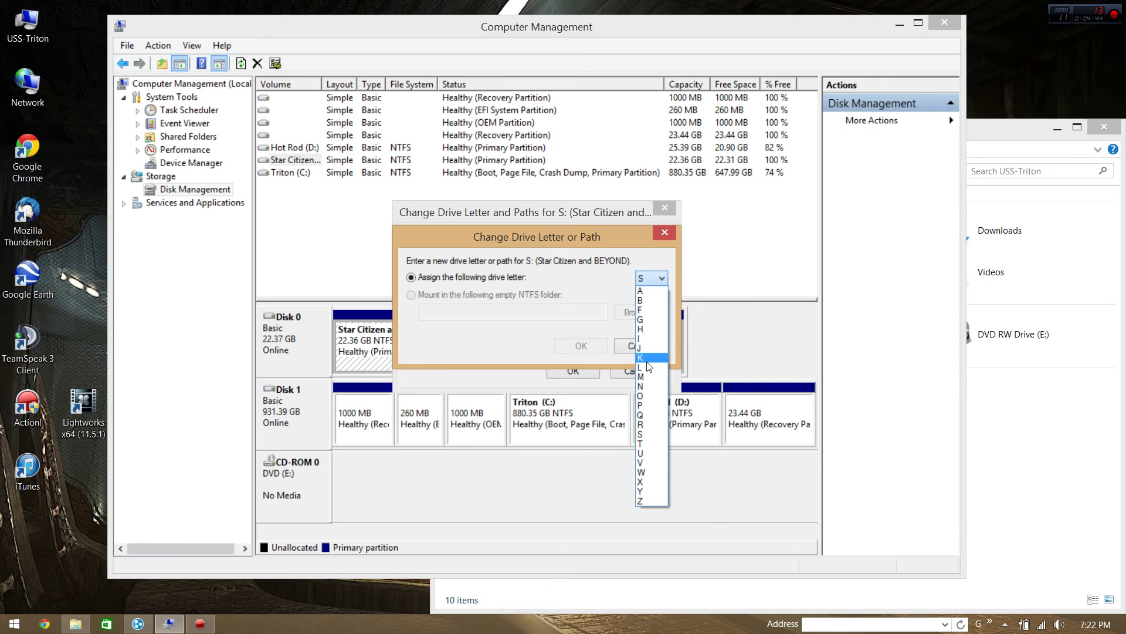
click(647, 301)
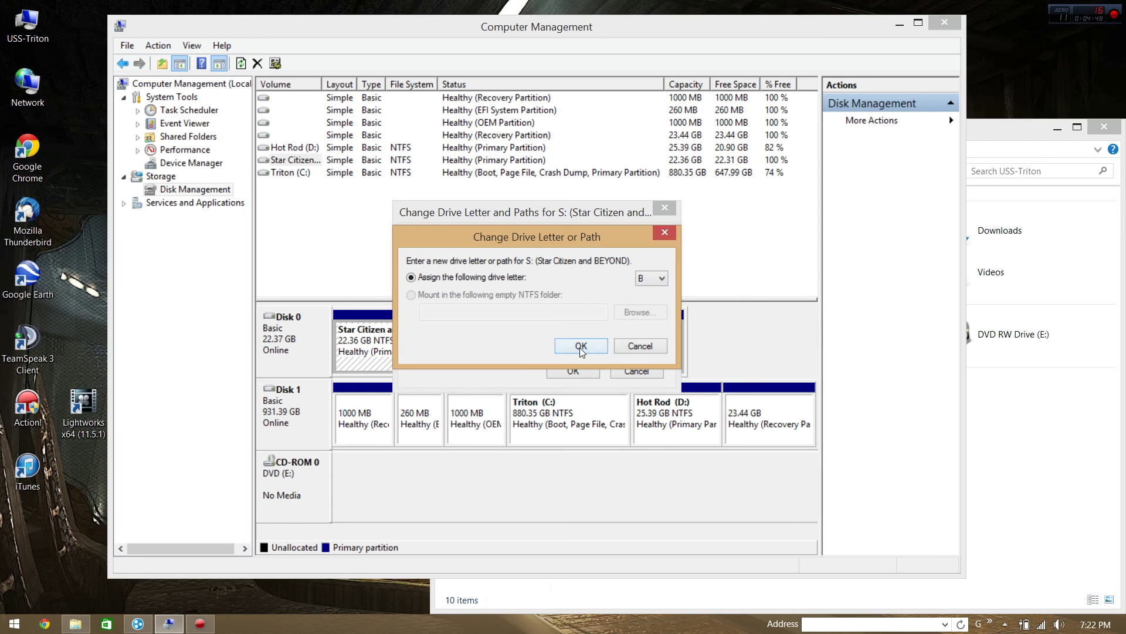
click(581, 348)
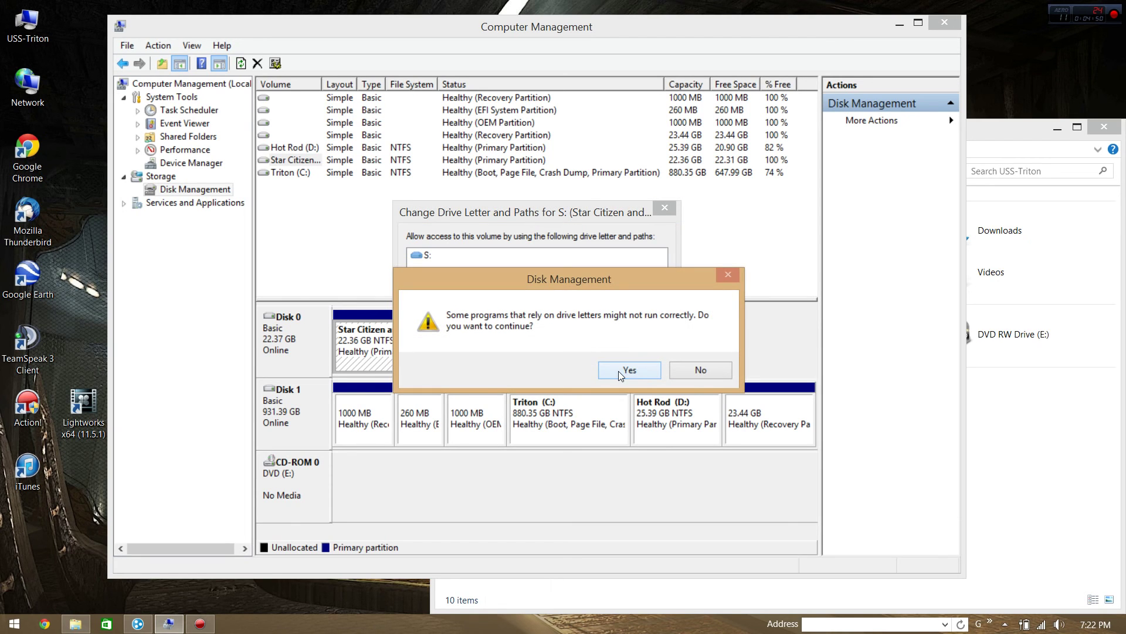
click(620, 370)
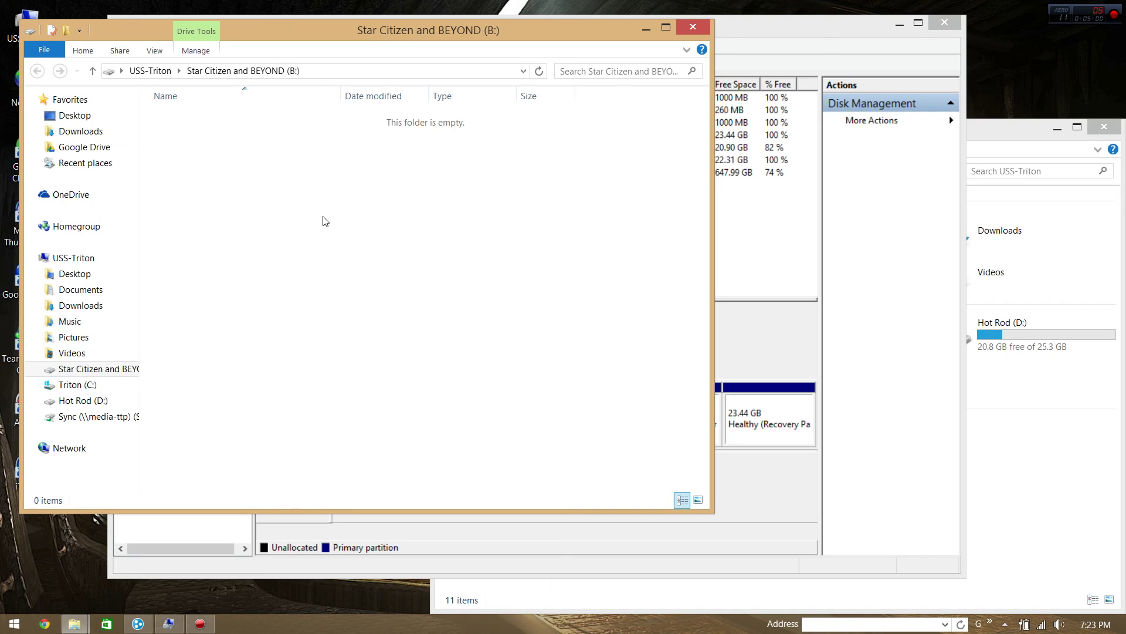
- Go up to the USS-Triton overview to see Star Citizen and BEYOND (B:) with 22.2 GB free
click(151, 70)
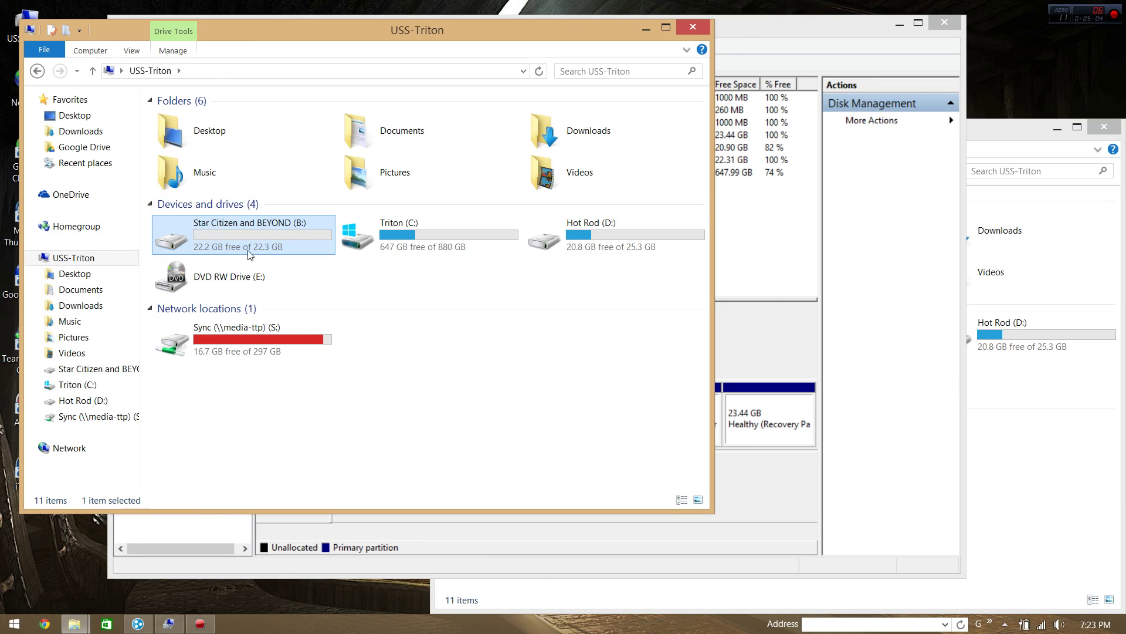